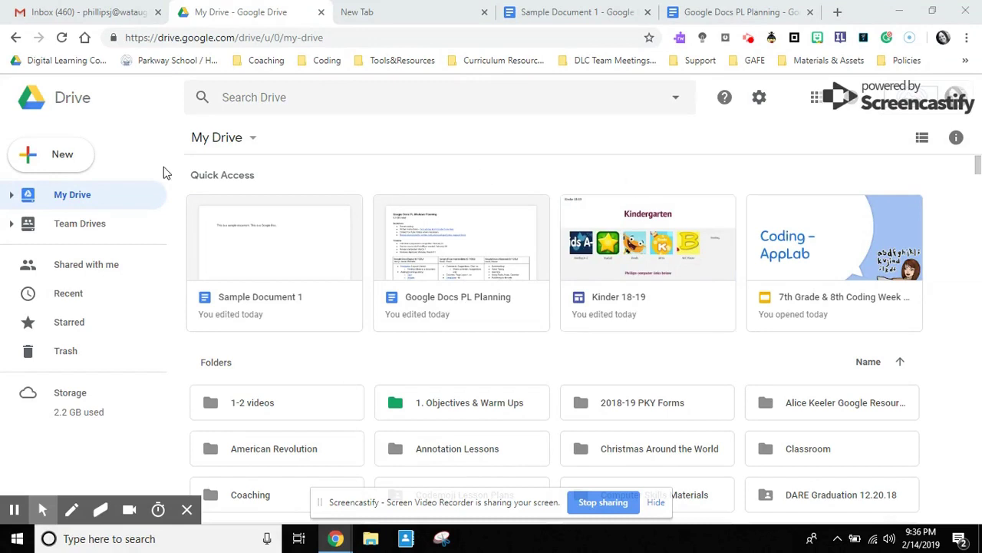
- Check Drive's options for creating a Google Docs file, and open the Google Docs home page in the empty browser tab
click(59, 159)
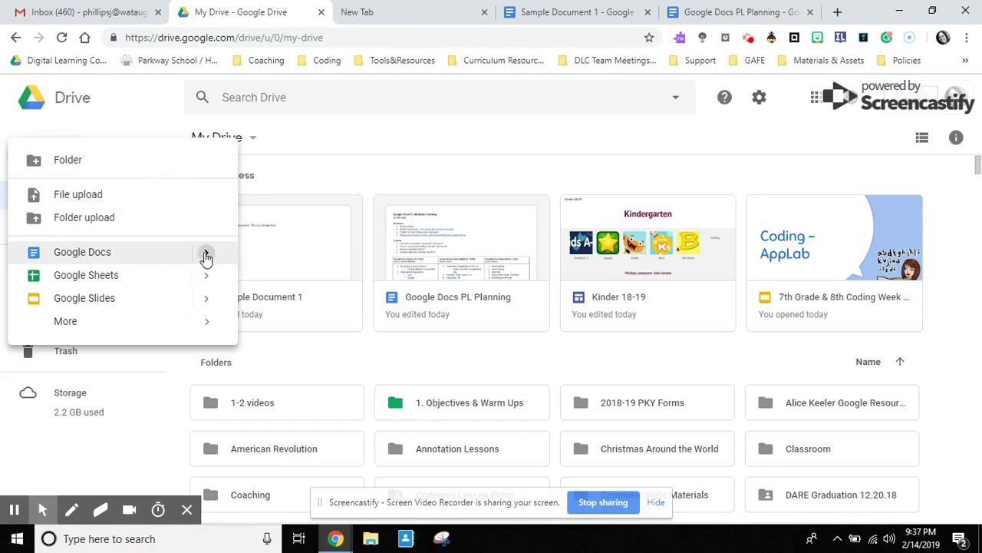
mouse_move(206, 257)
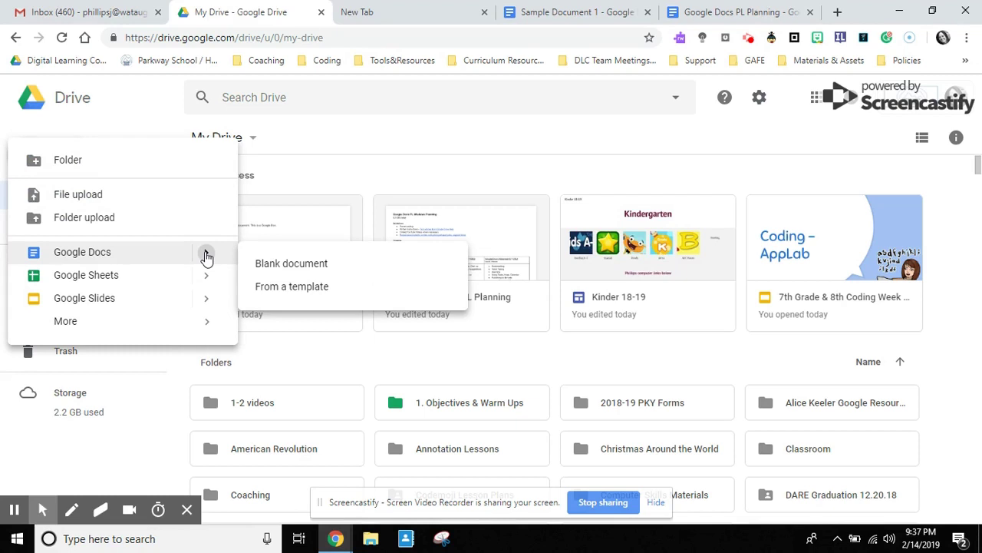
click(403, 13)
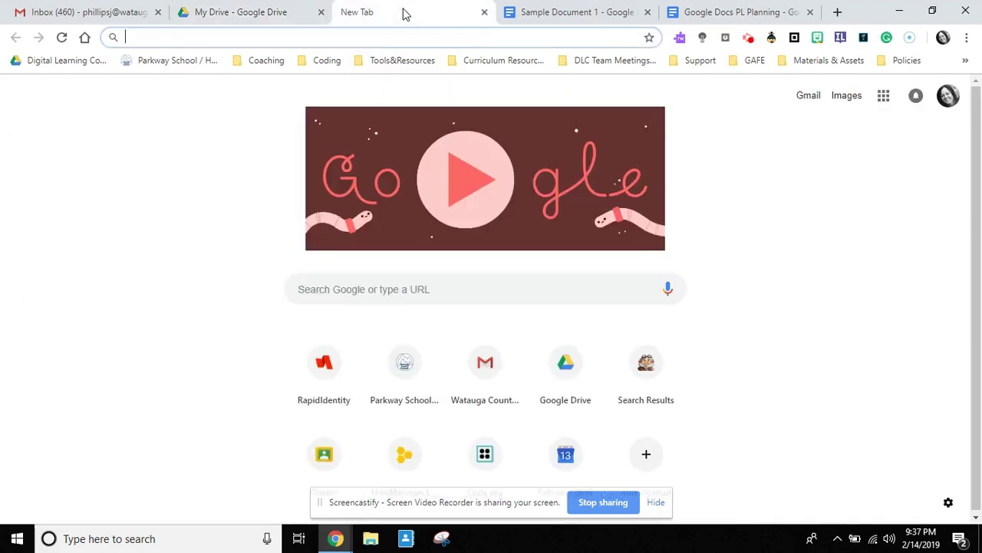
click(881, 98)
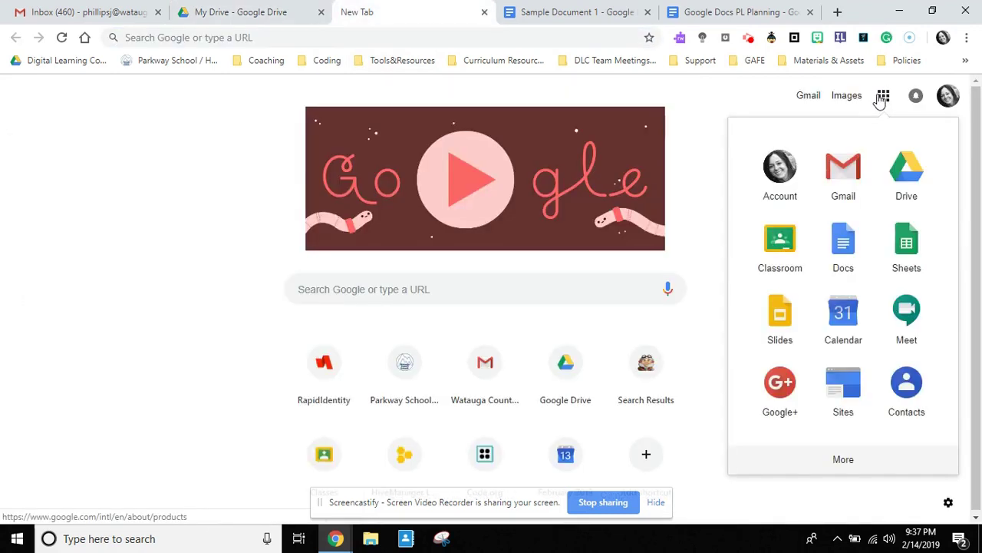
click(842, 243)
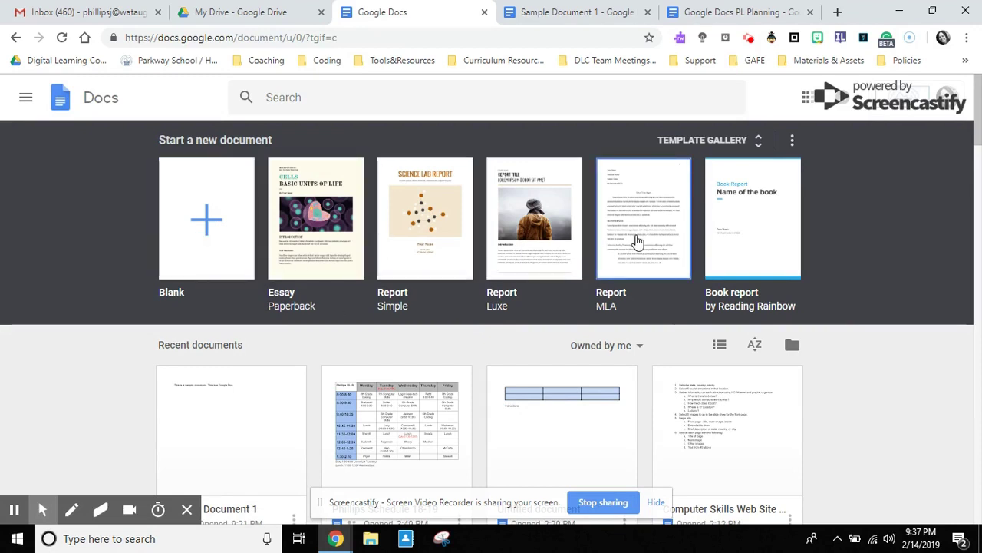
- Browse the general templates in the Docs template gallery and return to the Docs home page
click(707, 142)
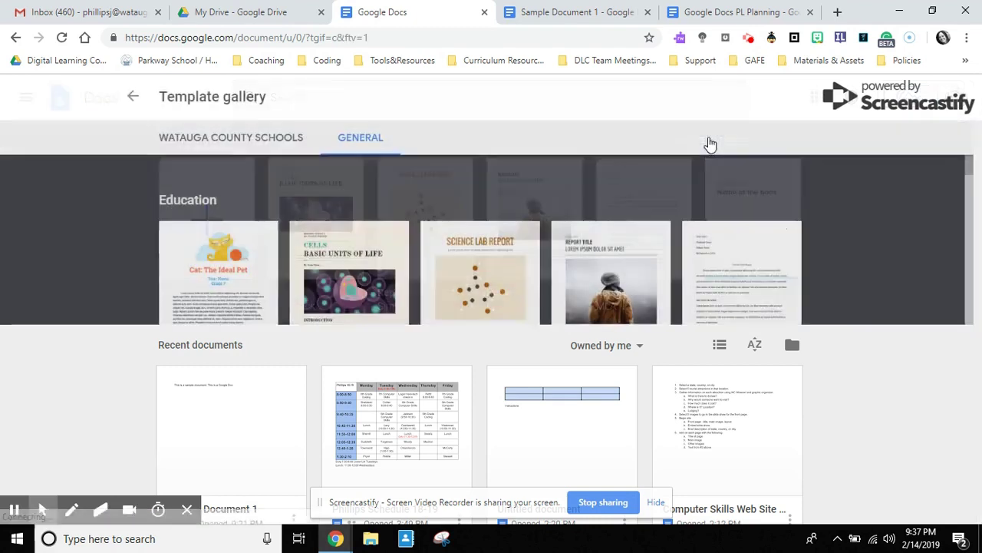
mouse_move(968, 185)
mouse_down()
mouse_move(969, 214)
mouse_move(969, 173)
mouse_up()
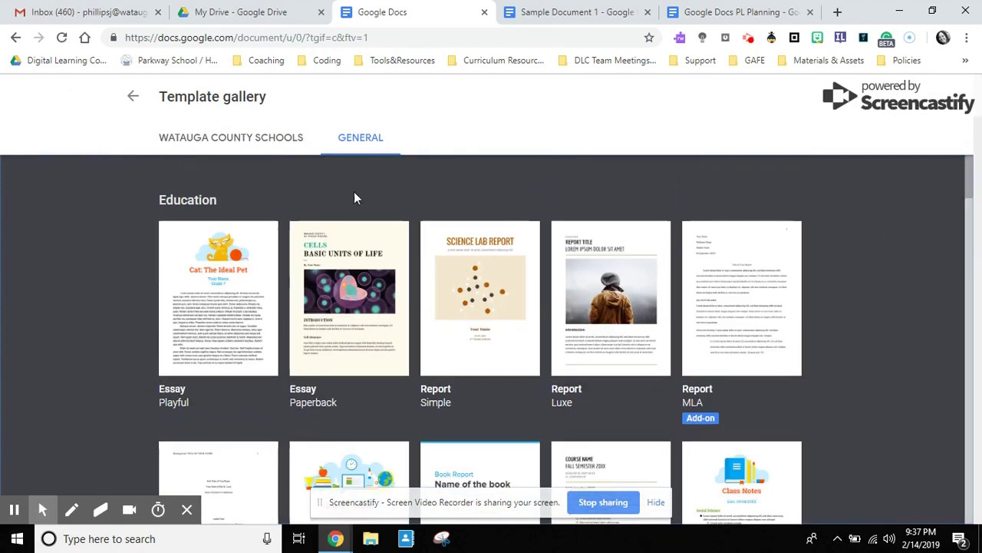
click(132, 101)
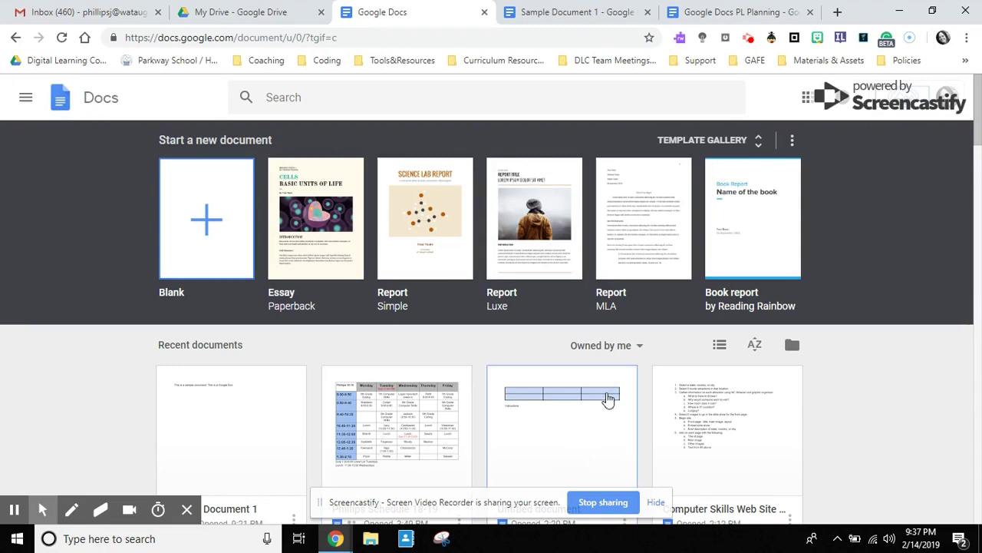
- Compare the list and grid layouts of the recent documents, and view their ownership filter and sorting options
click(720, 350)
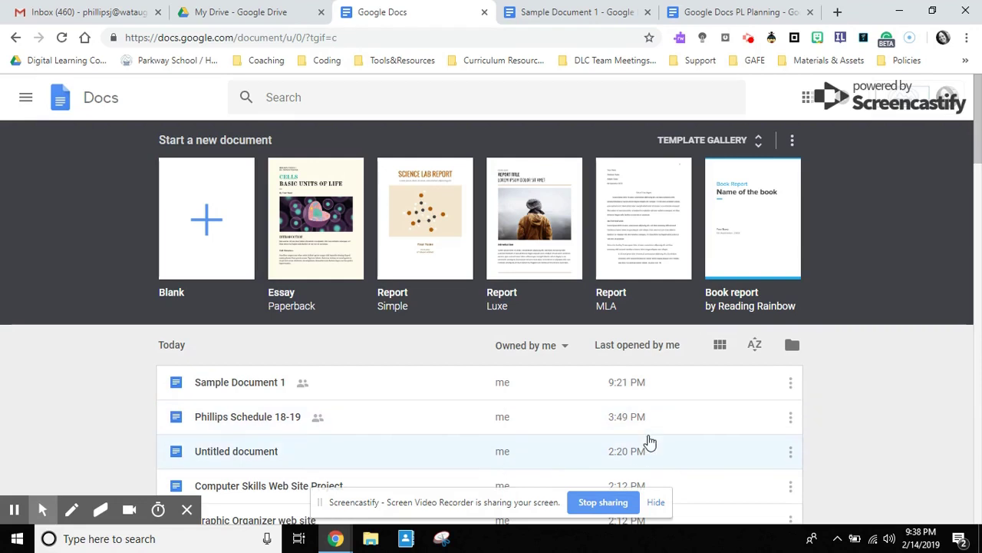
click(722, 350)
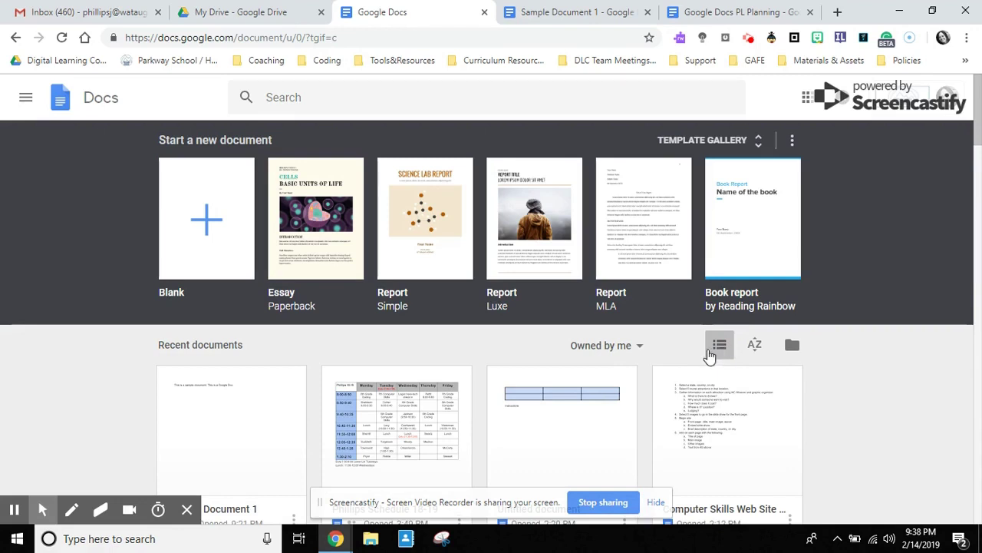
click(638, 347)
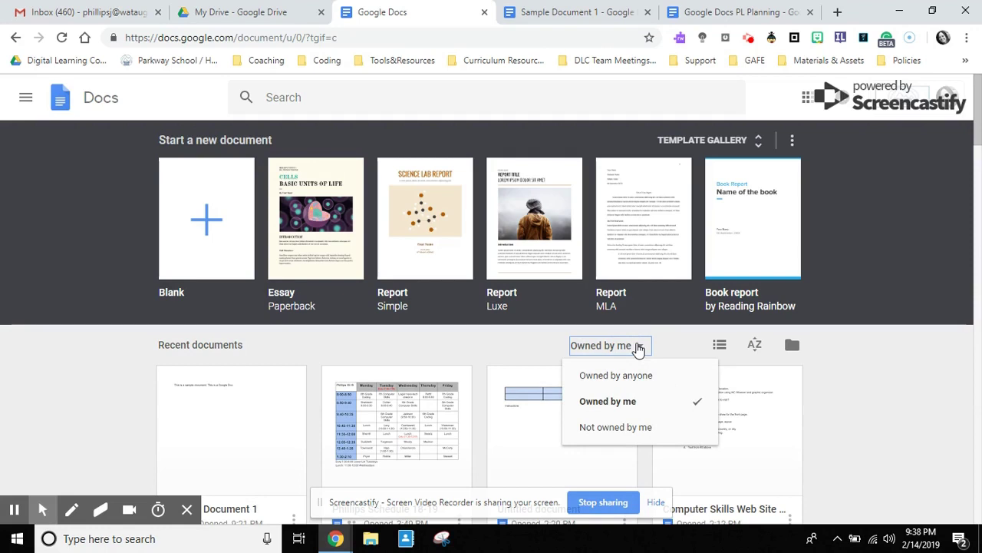
click(756, 356)
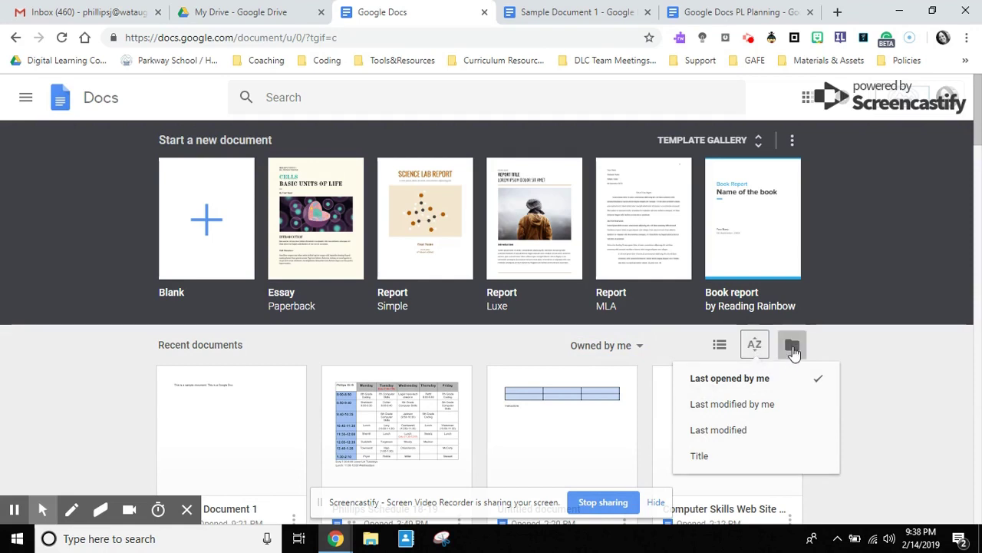
click(860, 349)
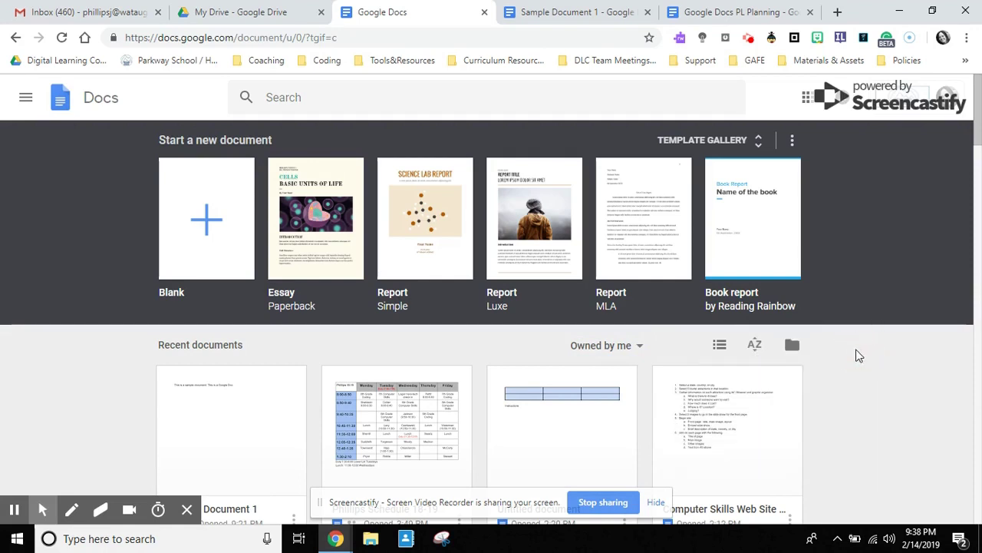
- View the dialog for opening an existing file from My Drive and close it without choosing a file
click(793, 350)
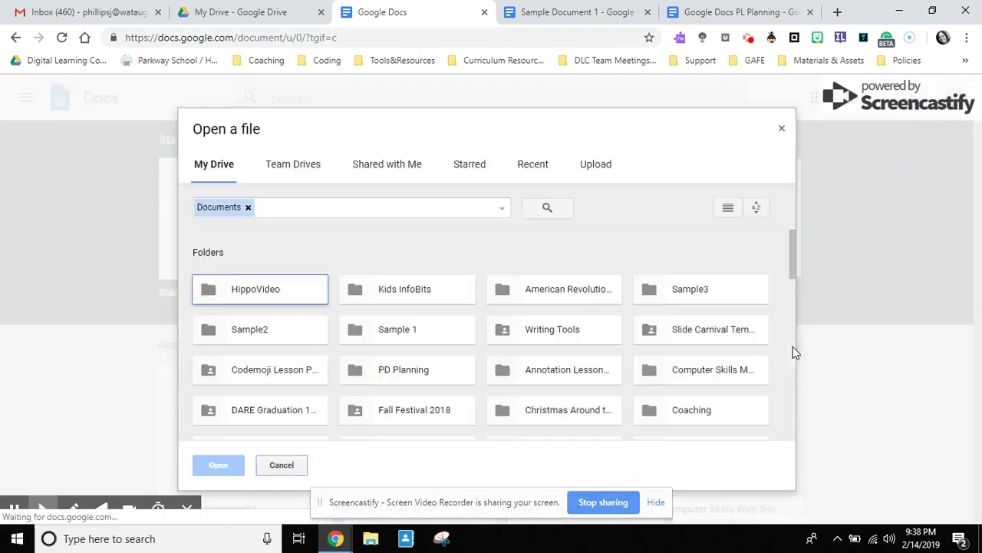
click(781, 130)
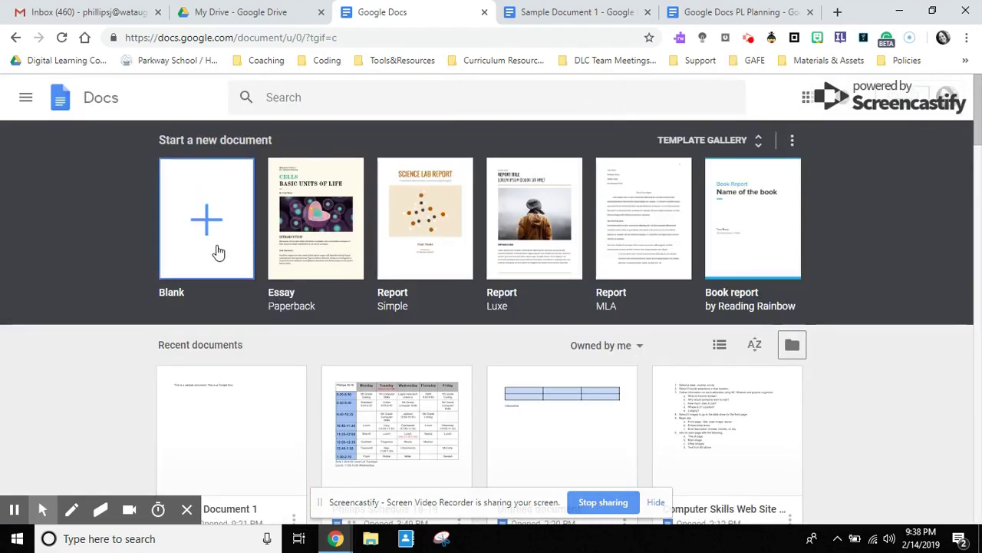
- Create a blank document and rename it "Sample Doc."
click(209, 221)
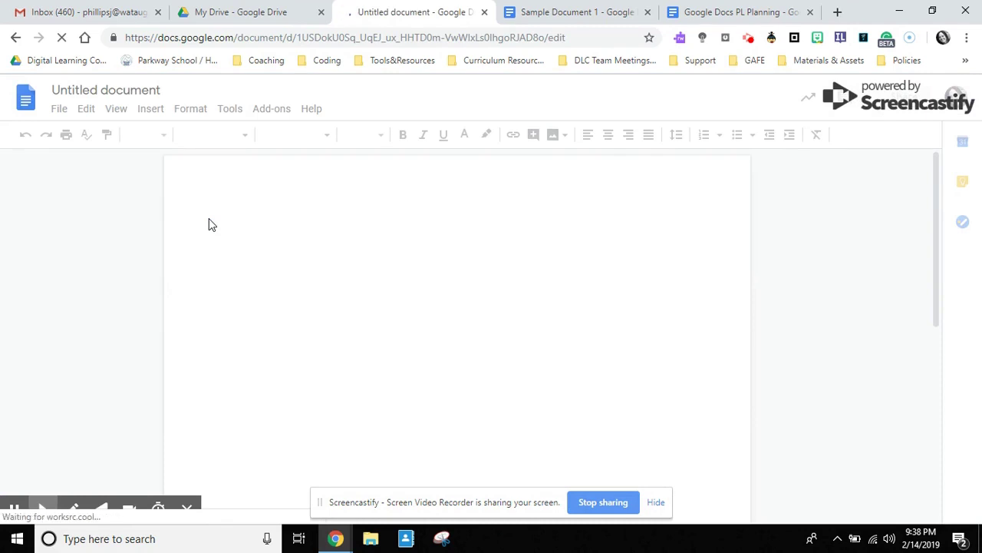
click(105, 90)
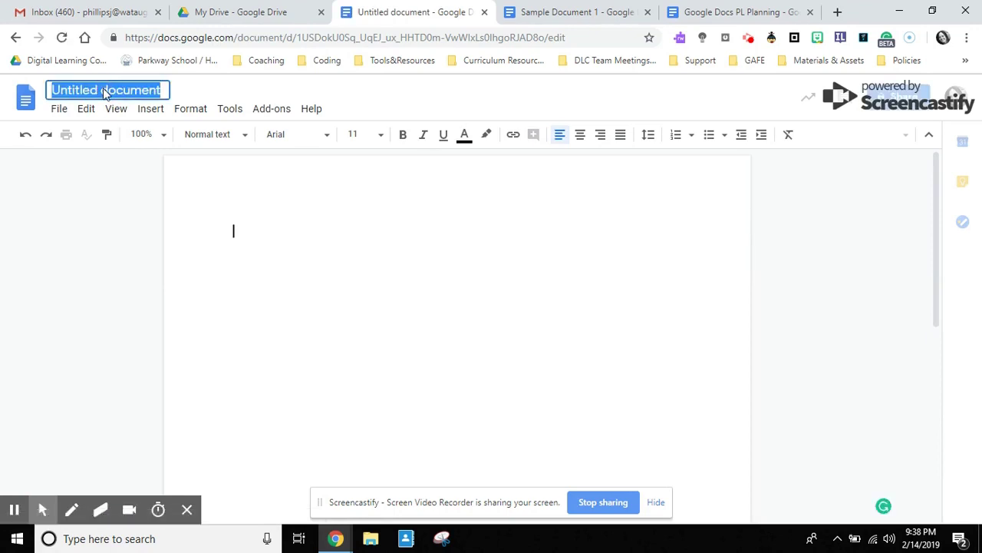
text(Sample Doc.)
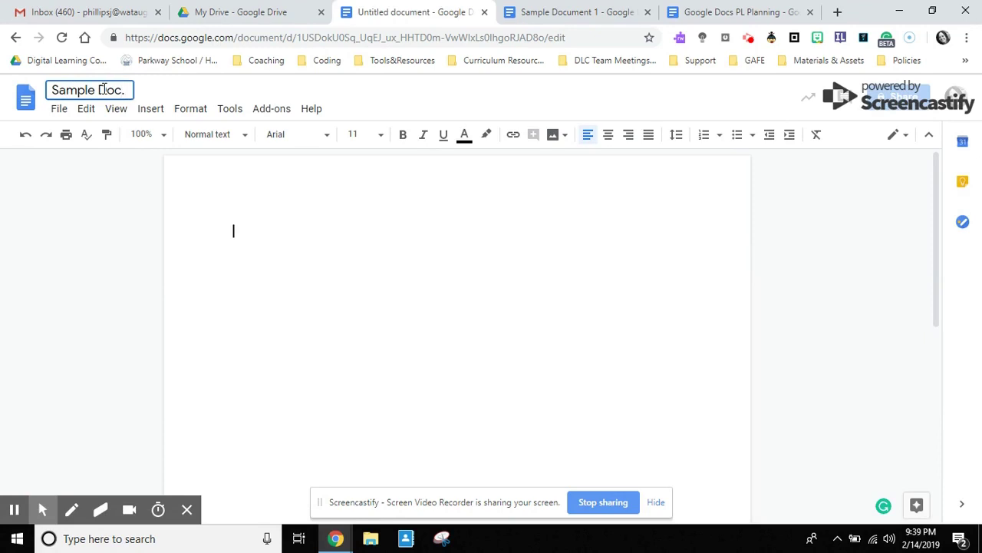
key(Return)
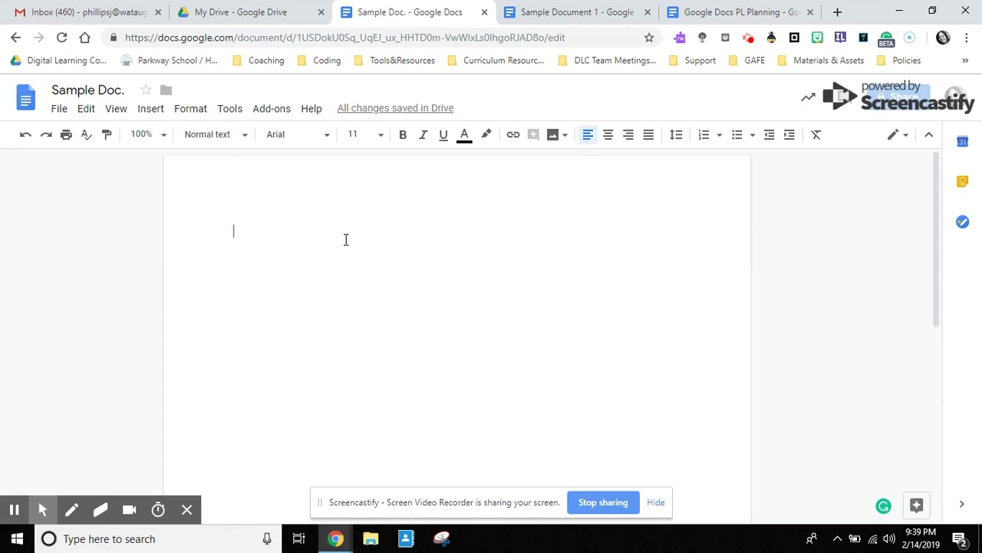
- Switch to the open Sample Document 1 and examine its active collaborator and the available file commands
click(552, 17)
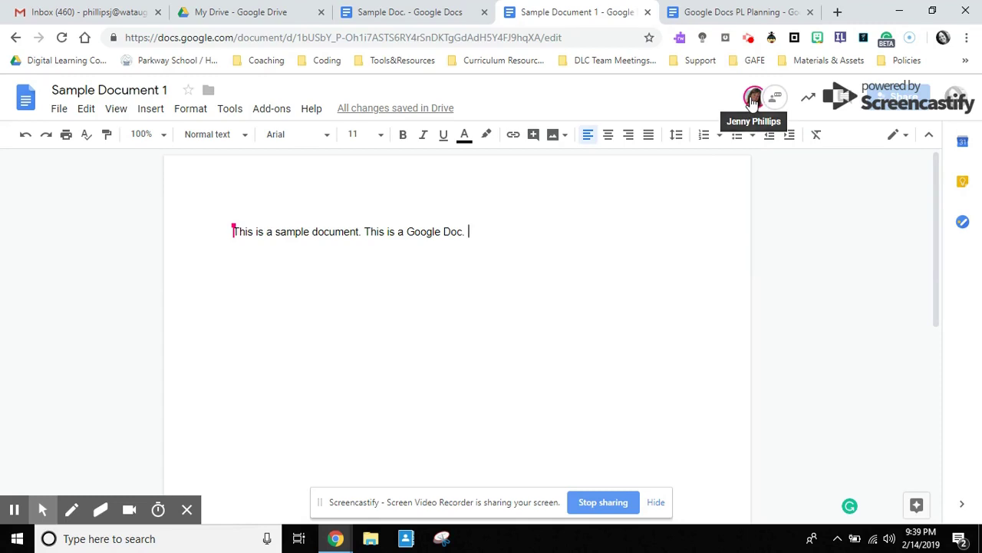
mouse_move(753, 102)
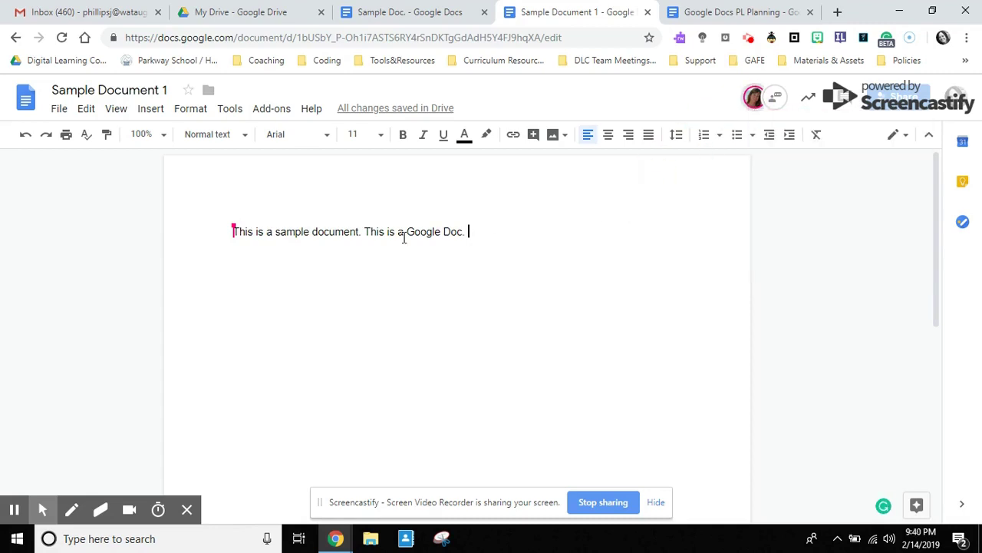
mouse_move(234, 232)
click(59, 109)
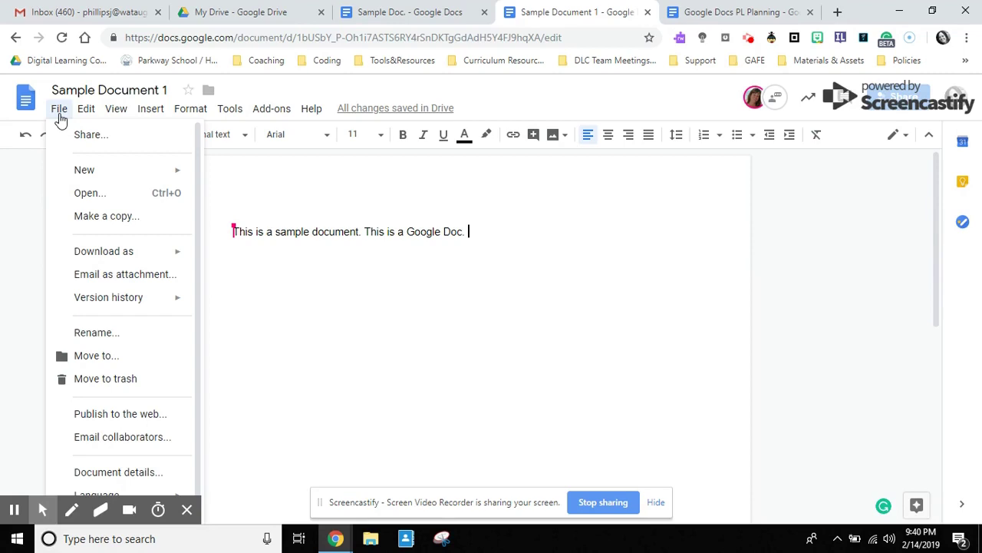
click(60, 114)
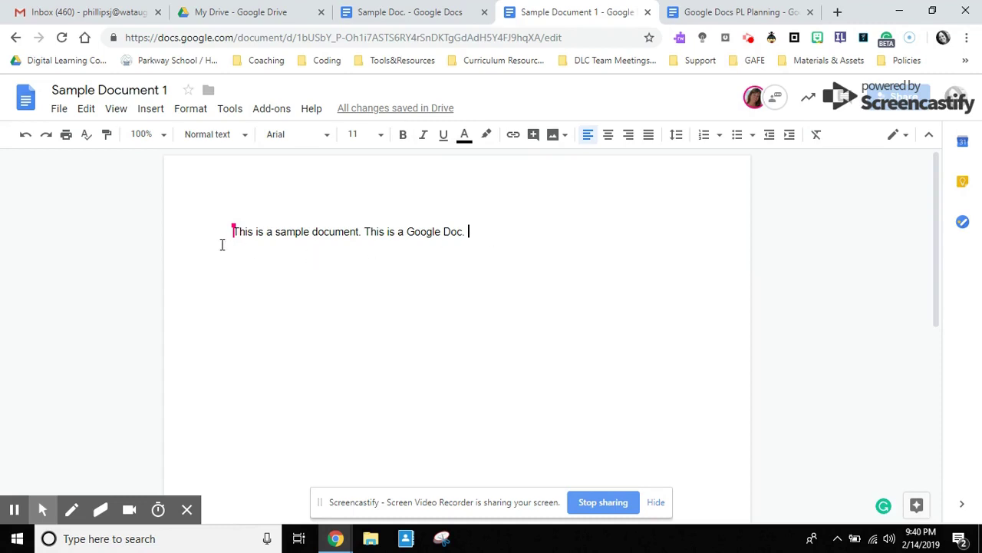
- Try the Fit zoom level on Sample Document 1 and return the zoom to 100%
click(163, 141)
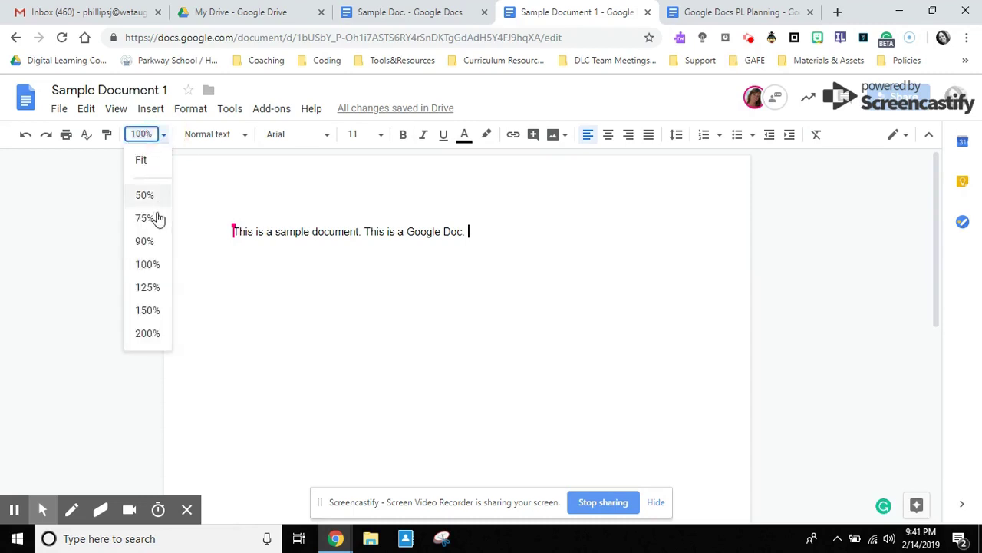
click(143, 160)
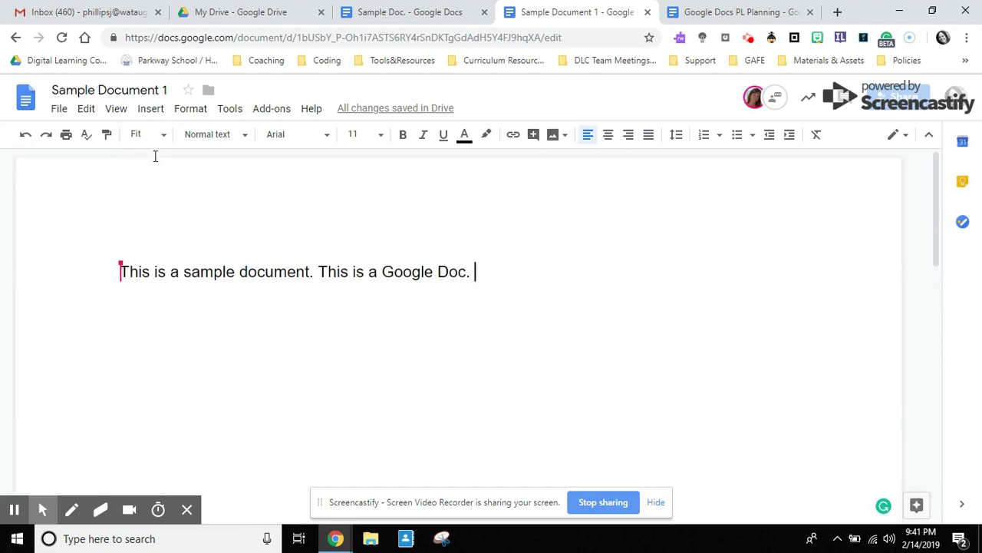
click(163, 143)
click(147, 263)
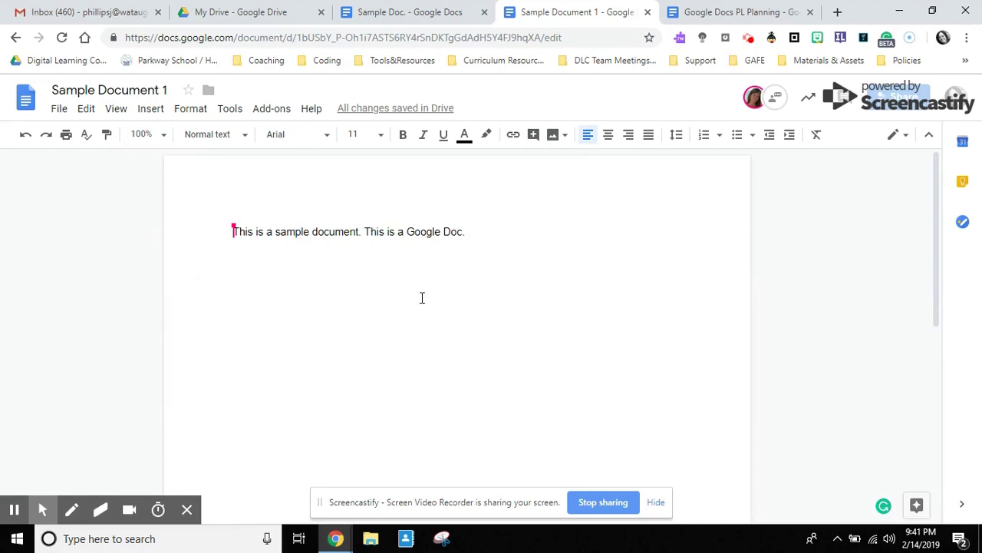
click(164, 137)
click(165, 138)
- Hide the document's title and menu area, and show it again
click(930, 138)
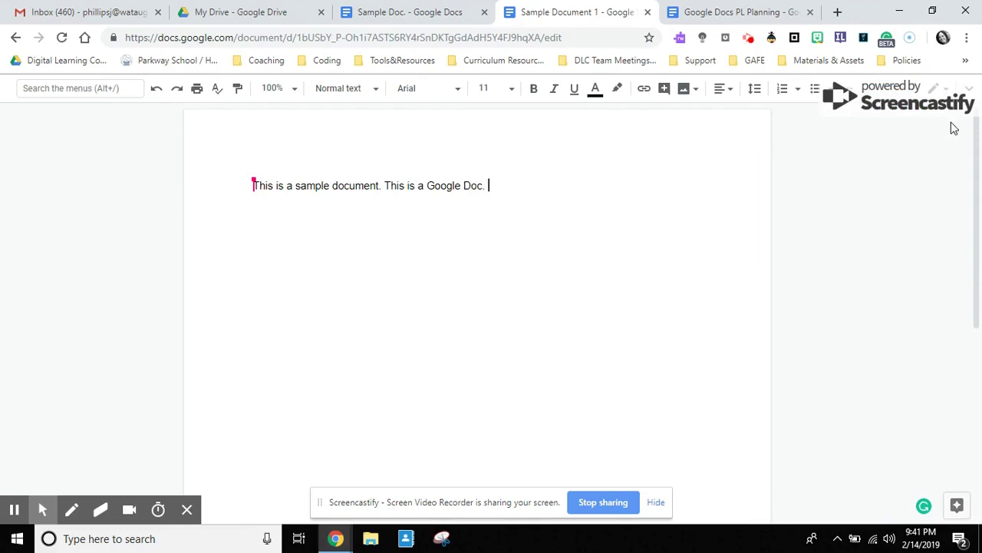
click(970, 89)
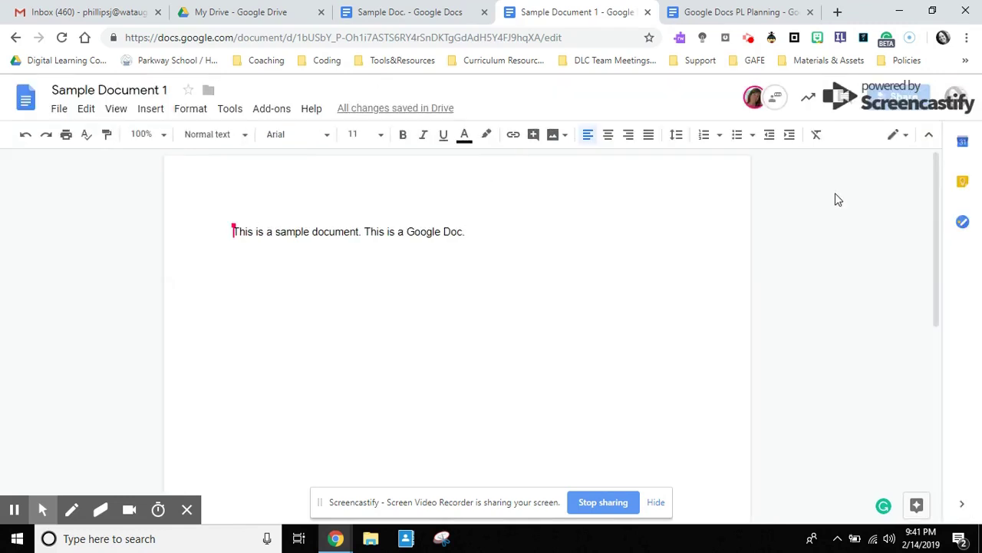
click(582, 221)
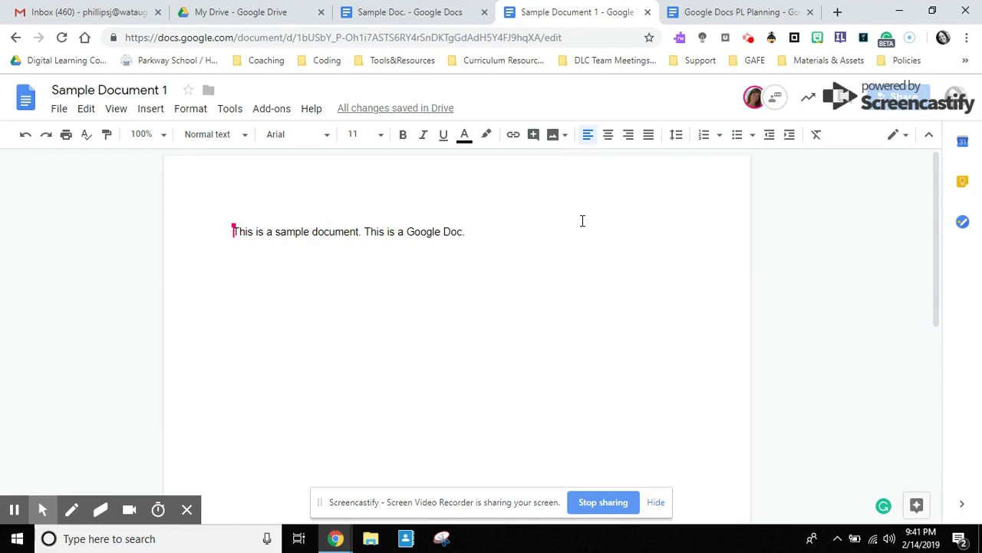